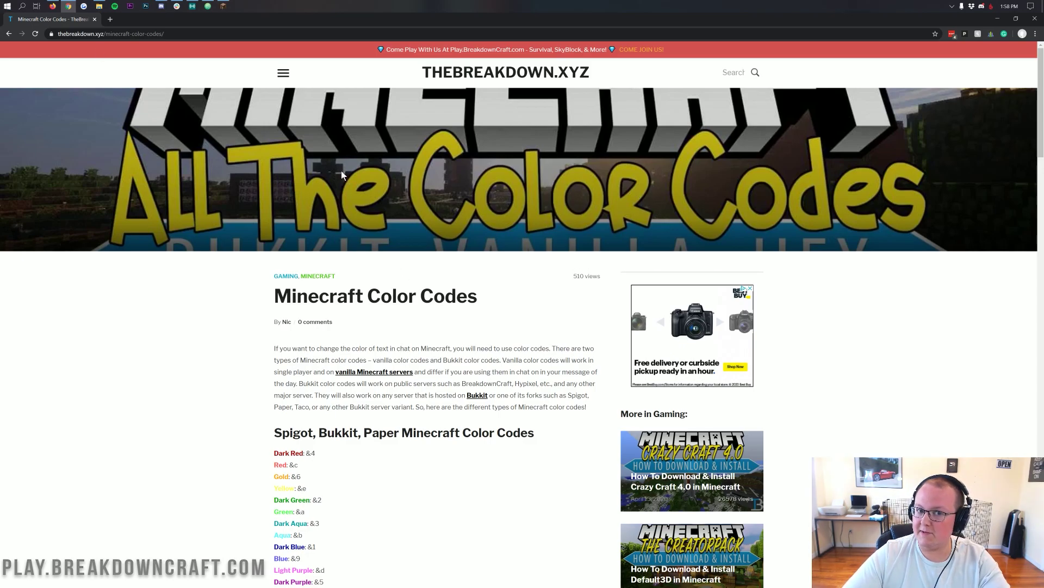
Delete the Hypixel entry from the multiplayer server list, keeping Play.BreakdownCraft.com selected
click(226, 6)
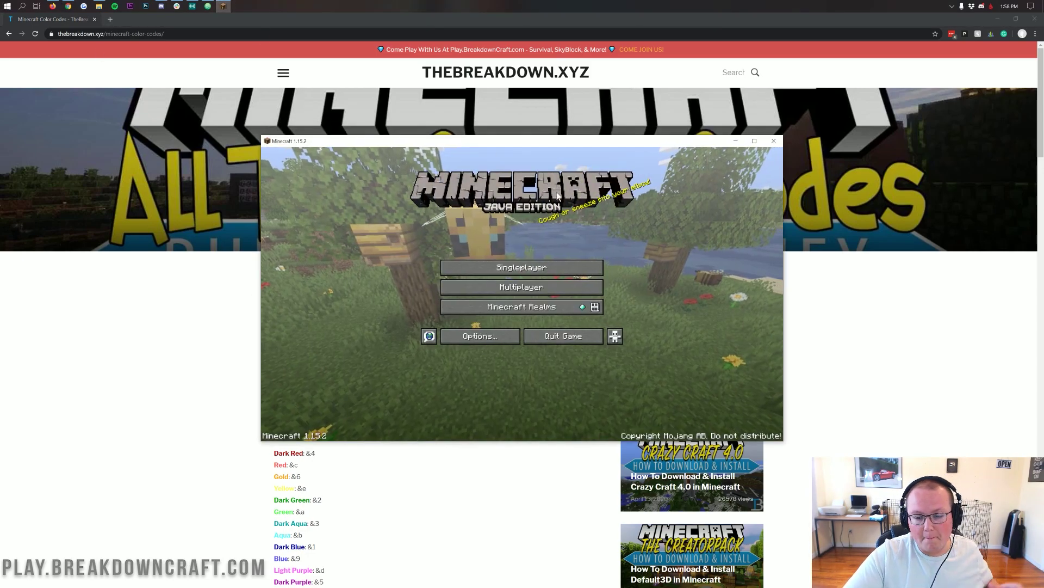
click(573, 284)
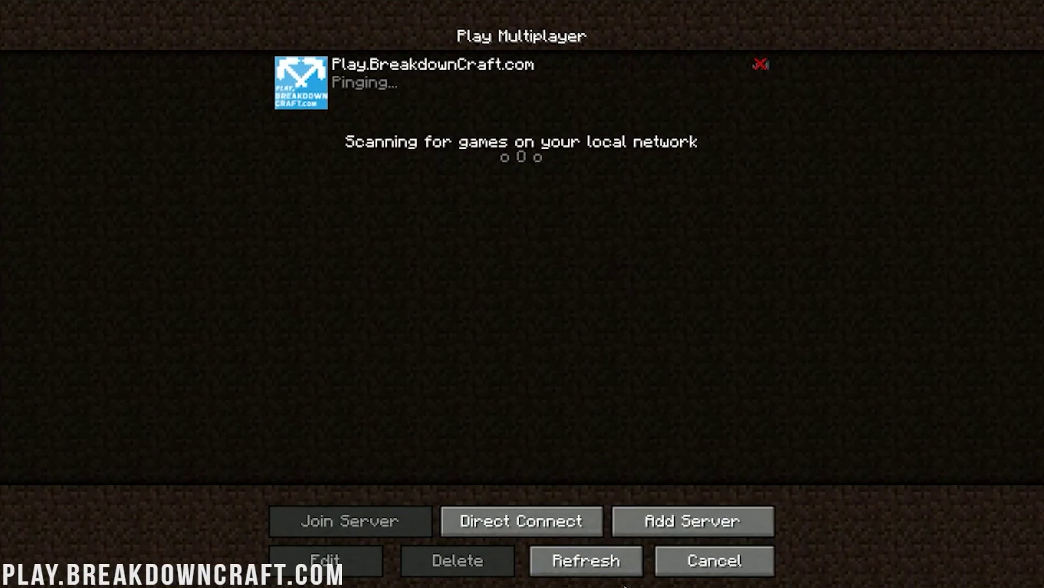
click(462, 98)
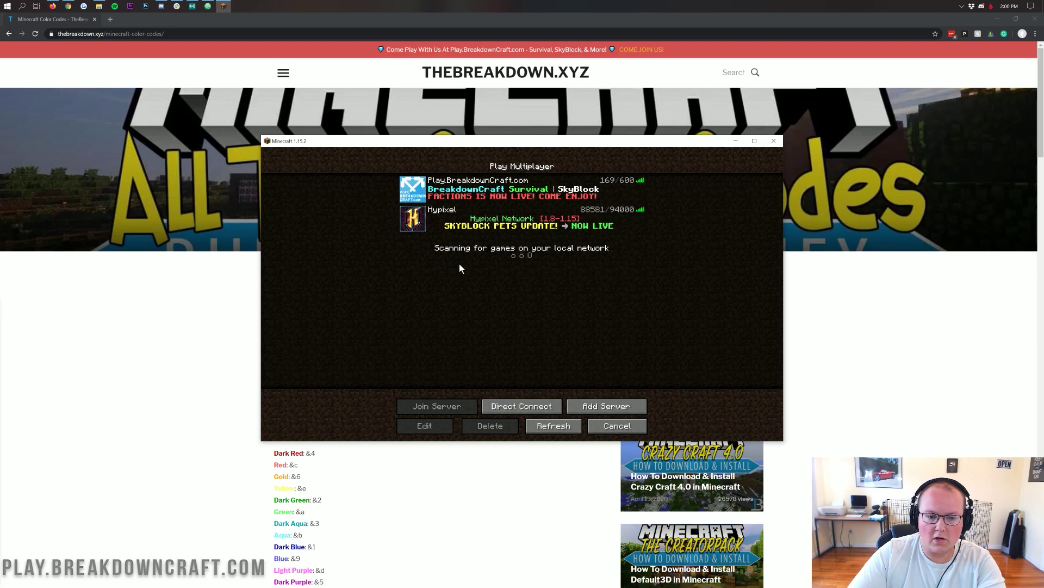
click(416, 217)
click(503, 430)
click(484, 281)
click(462, 196)
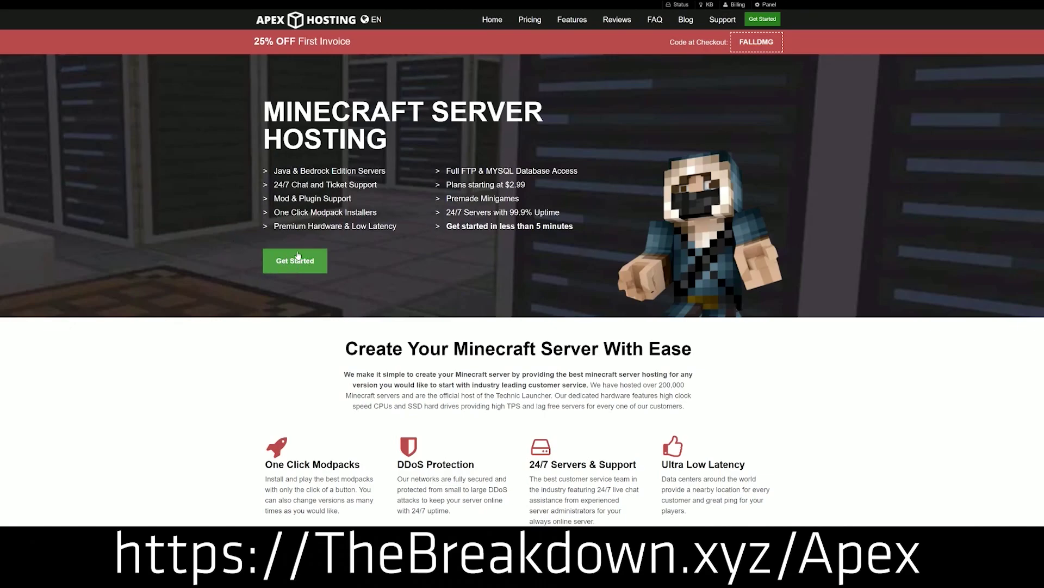
Highlight the DDoS Protection, Automated Backups and Instant Setup feature descriptions on the Apex Hosting homepage
scroll(344, 275, down, 4)
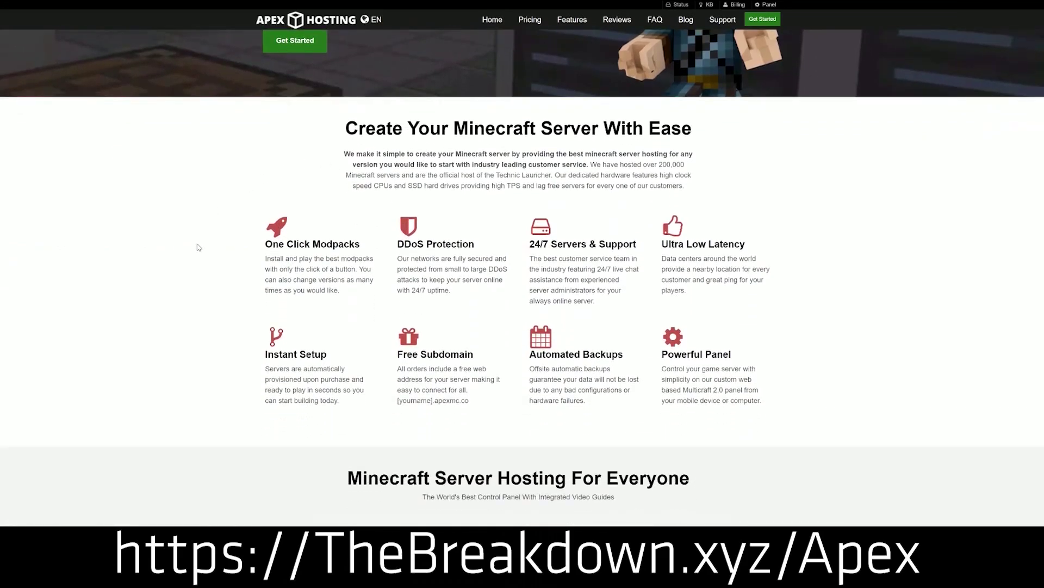
drag(265, 244, 640, 248)
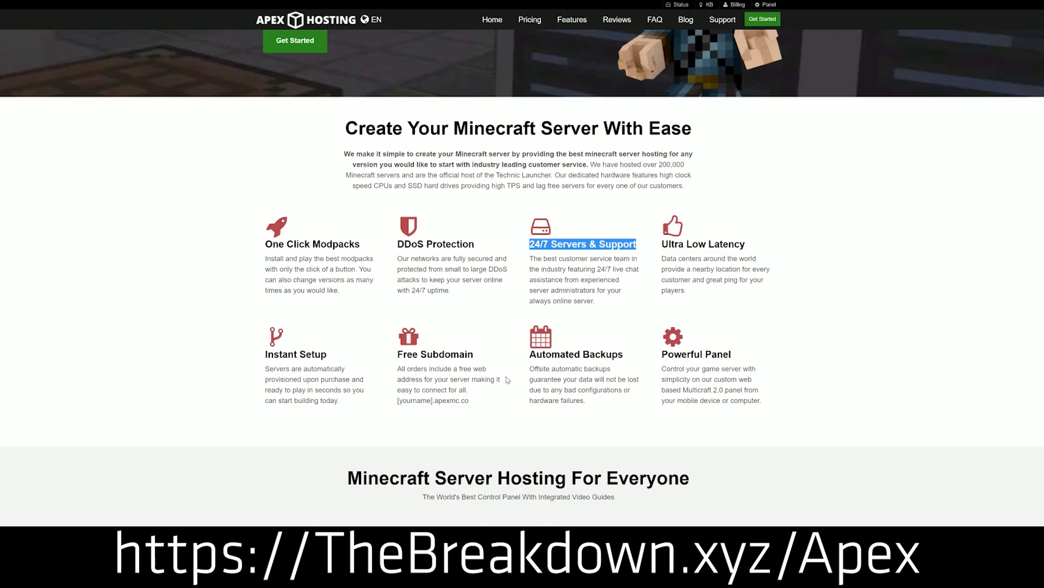
drag(530, 355, 656, 354)
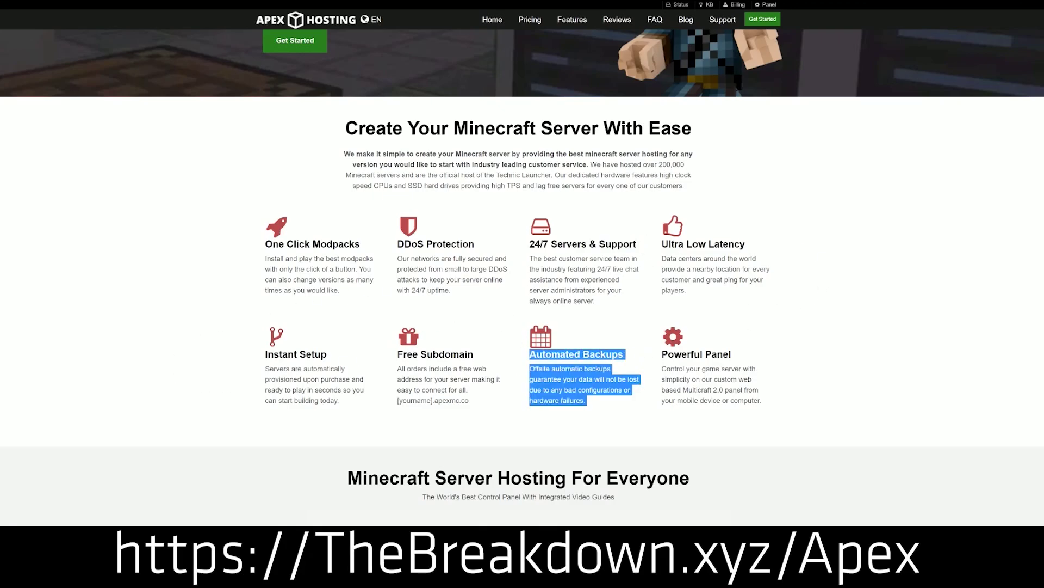
click(598, 354)
drag(345, 403, 266, 351)
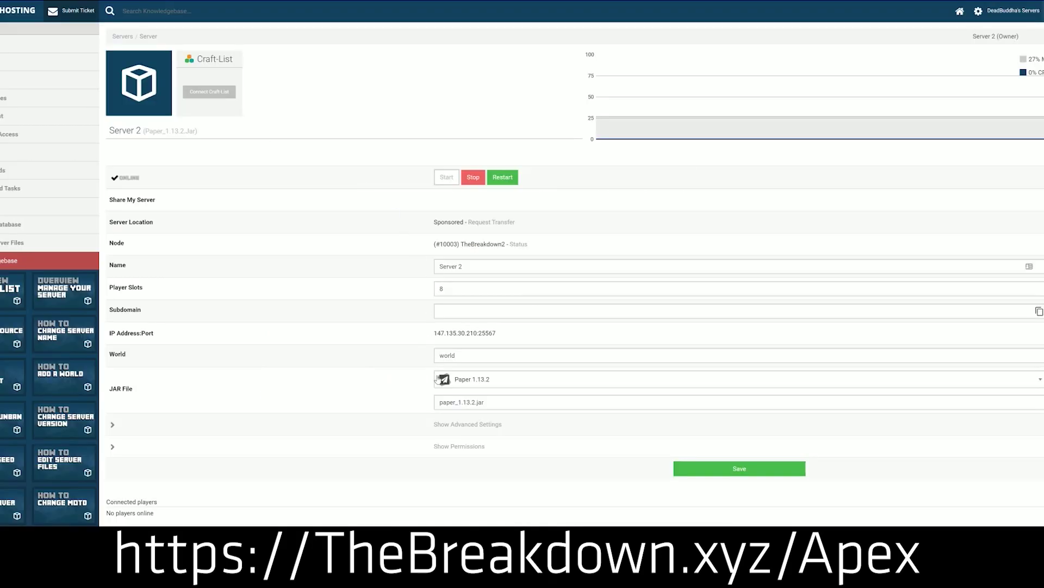
Change Server 2's JAR file from Paper 1.13.2 to Minecraft 1.15
click(487, 383)
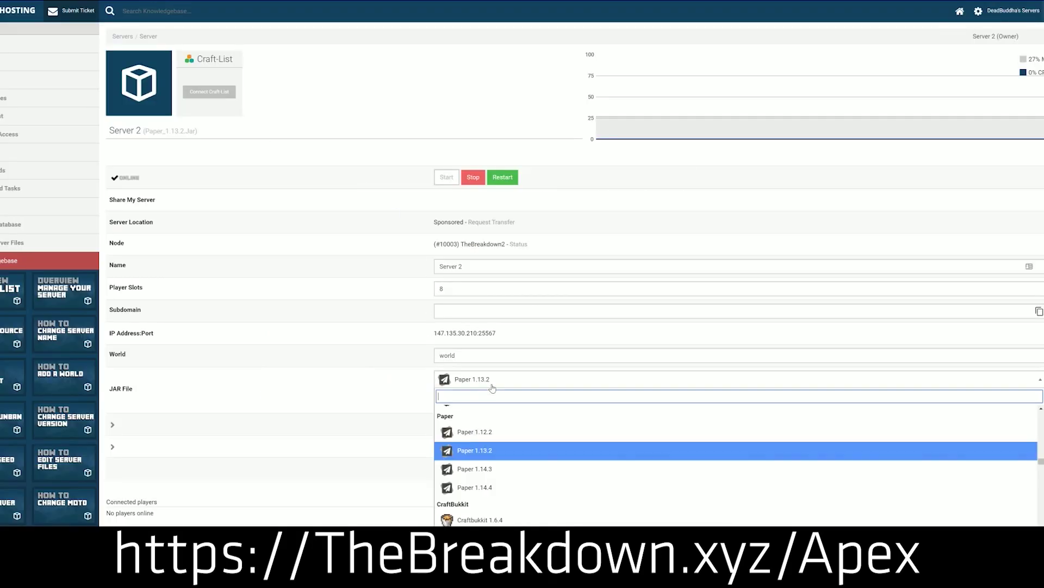
scroll(486, 472, down, 10)
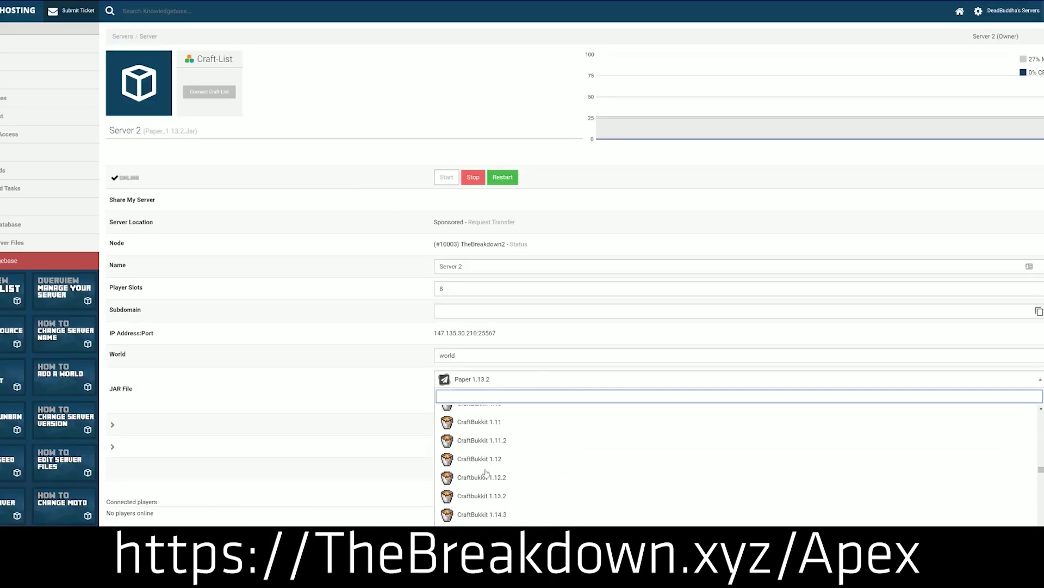
scroll(487, 460, down, 10)
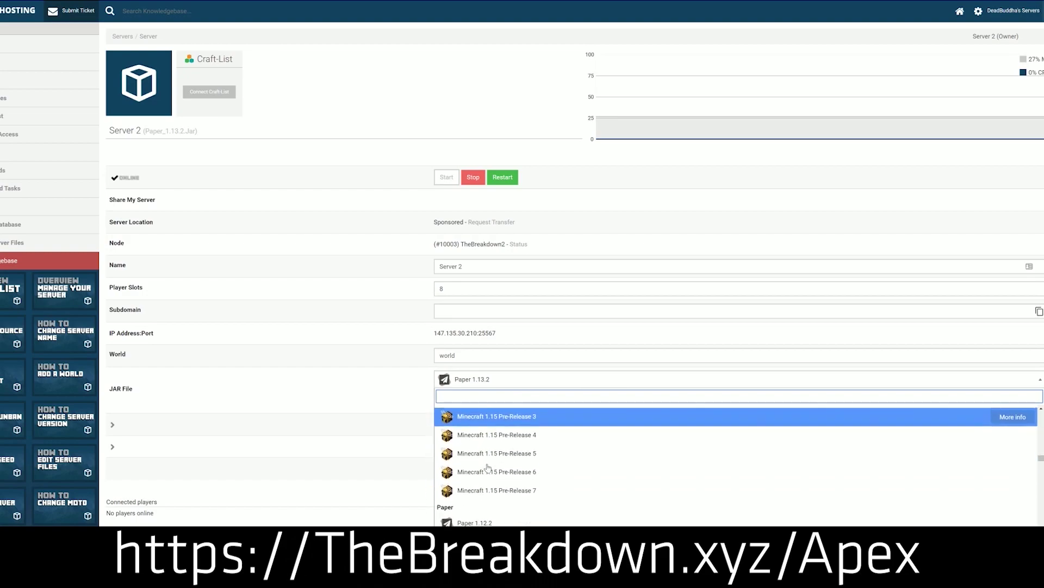
scroll(487, 465, up, 10)
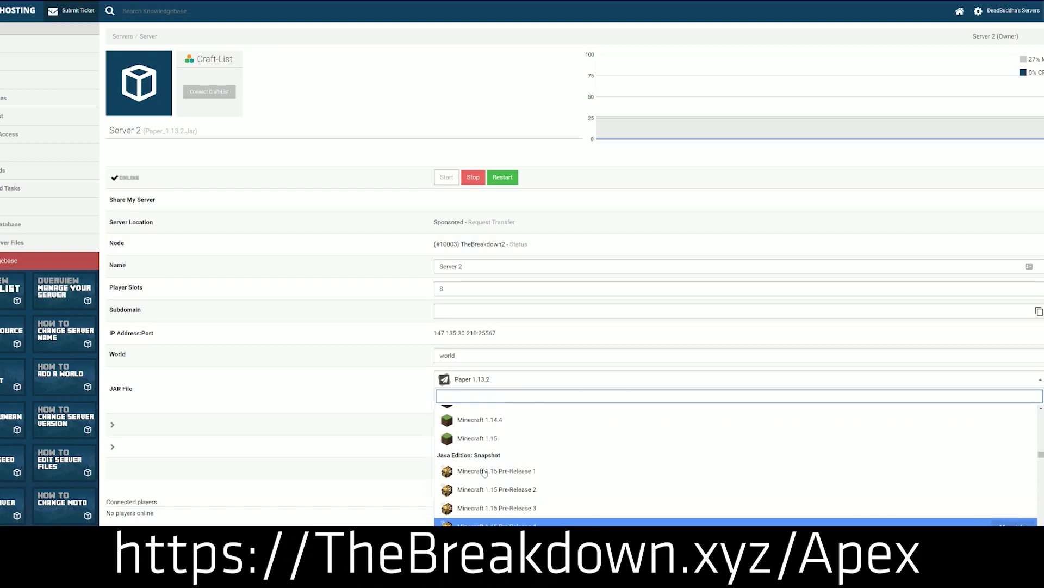
scroll(486, 472, down, 3)
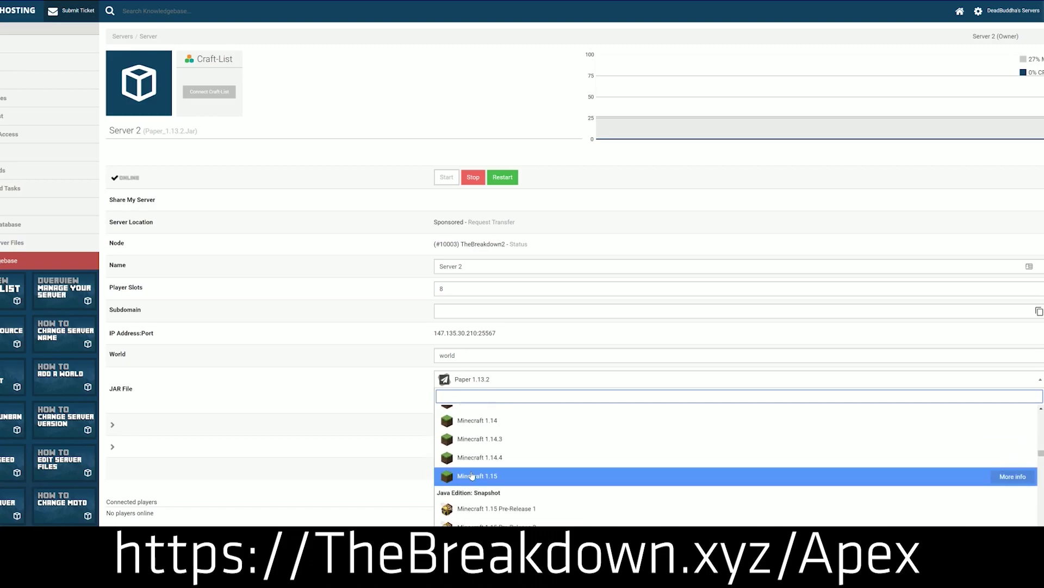
click(530, 481)
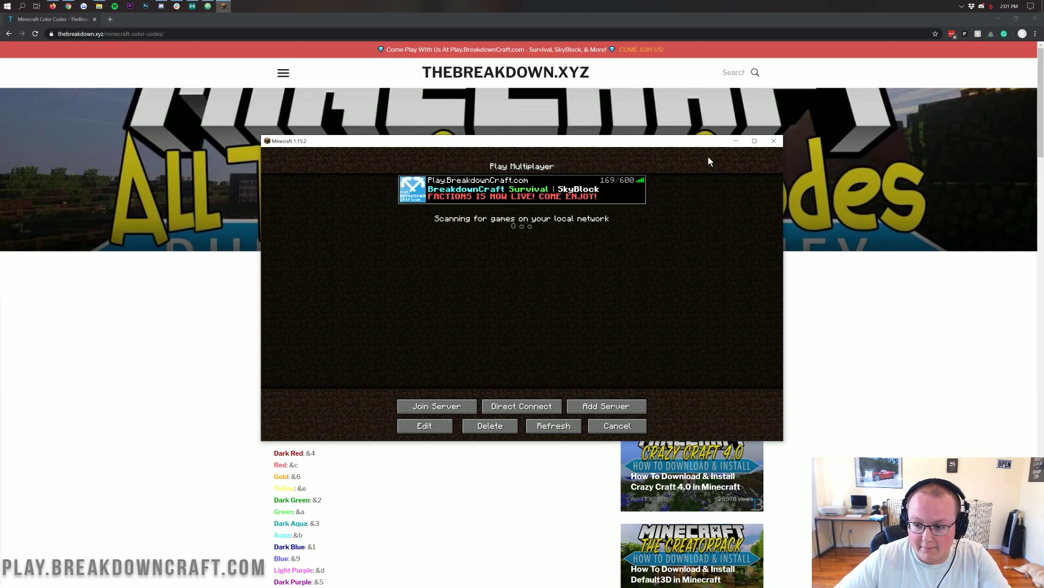
Minimise Minecraft and highlight the colour-code page's title, Spigot/Bukkit/Paper heading and Bukkit MOTD note
click(735, 142)
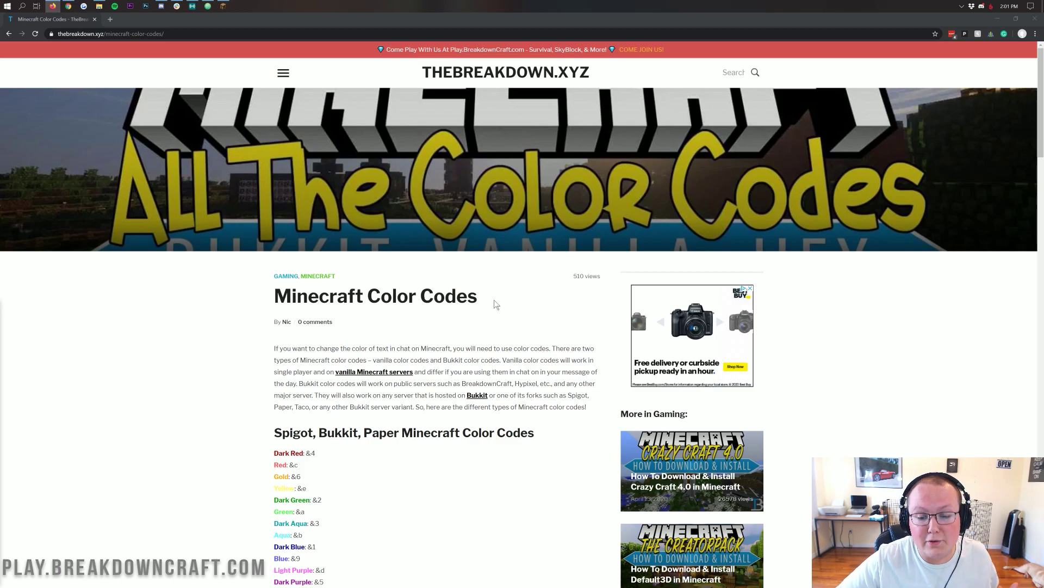
drag(494, 303, 256, 299)
scroll(410, 293, down, 3)
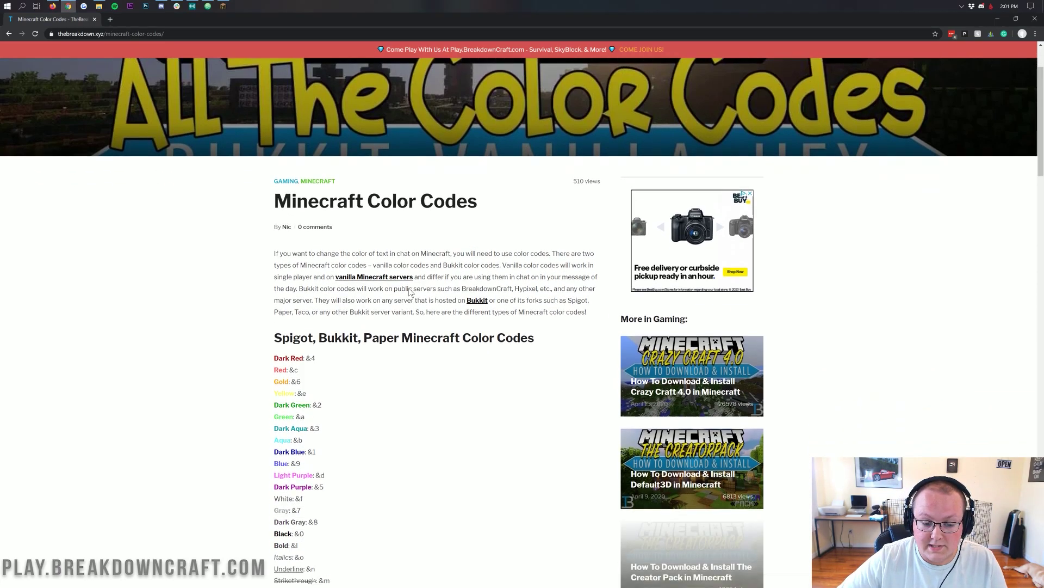
drag(274, 275, 478, 266)
click(482, 261)
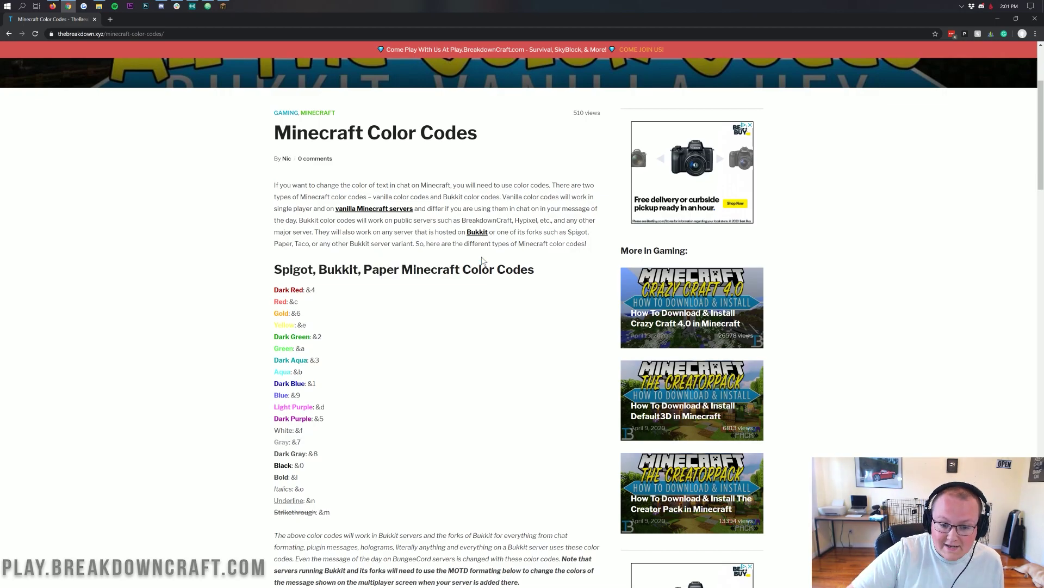
scroll(499, 261, down, 3)
drag(562, 355, 460, 366)
click(460, 366)
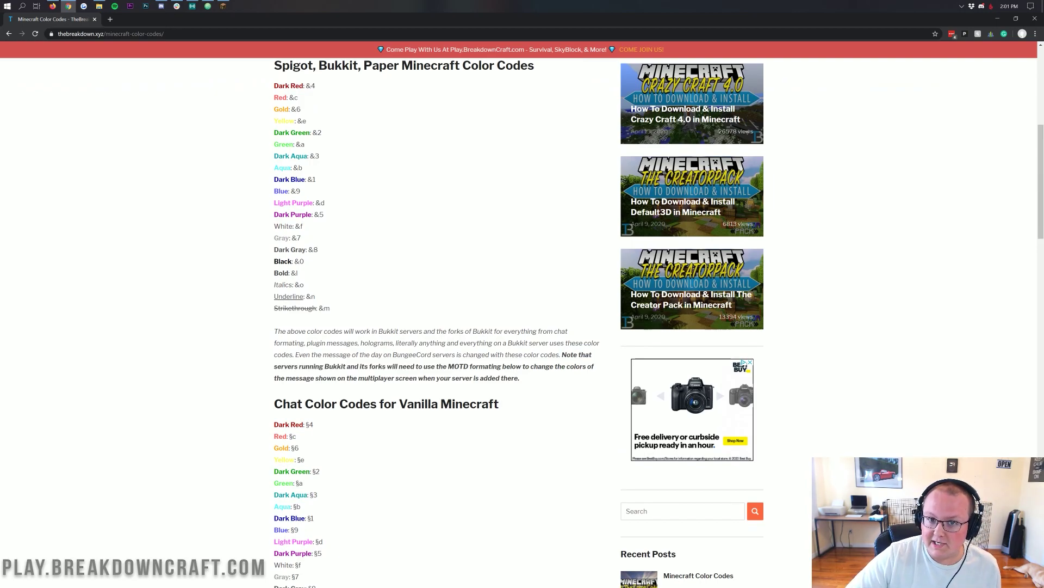
Highlight the MOTD Minecraft Color Codes section and its codes, then minimise Chrome
scroll(528, 373, up, 1)
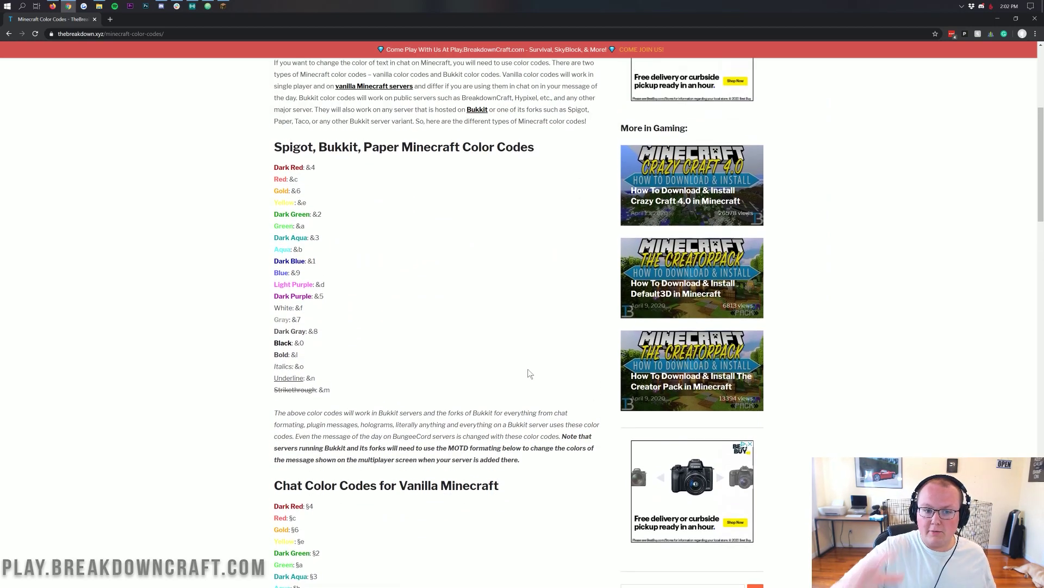
scroll(527, 374, down, 12)
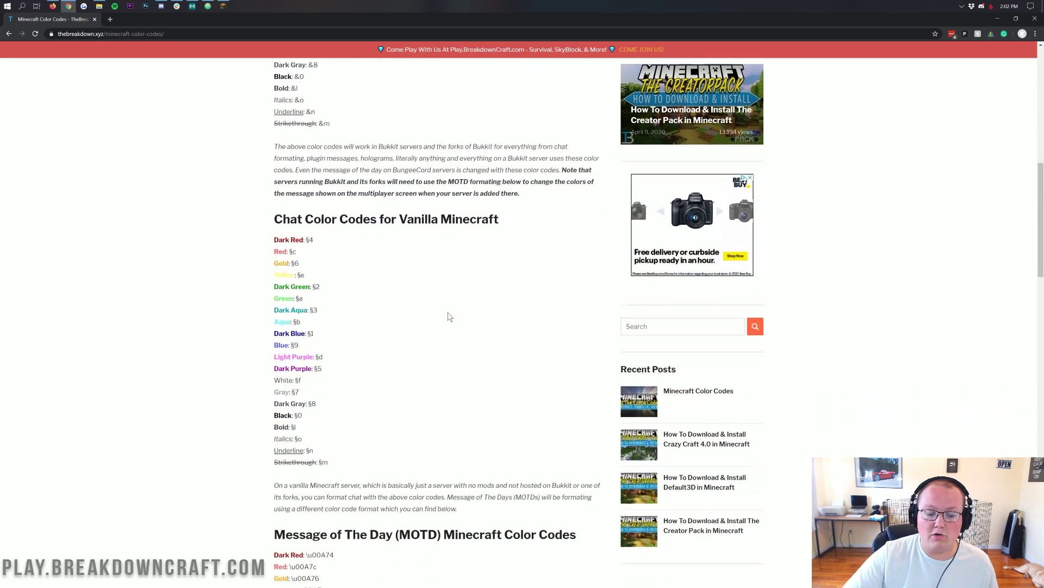
drag(275, 108, 534, 109)
click(533, 109)
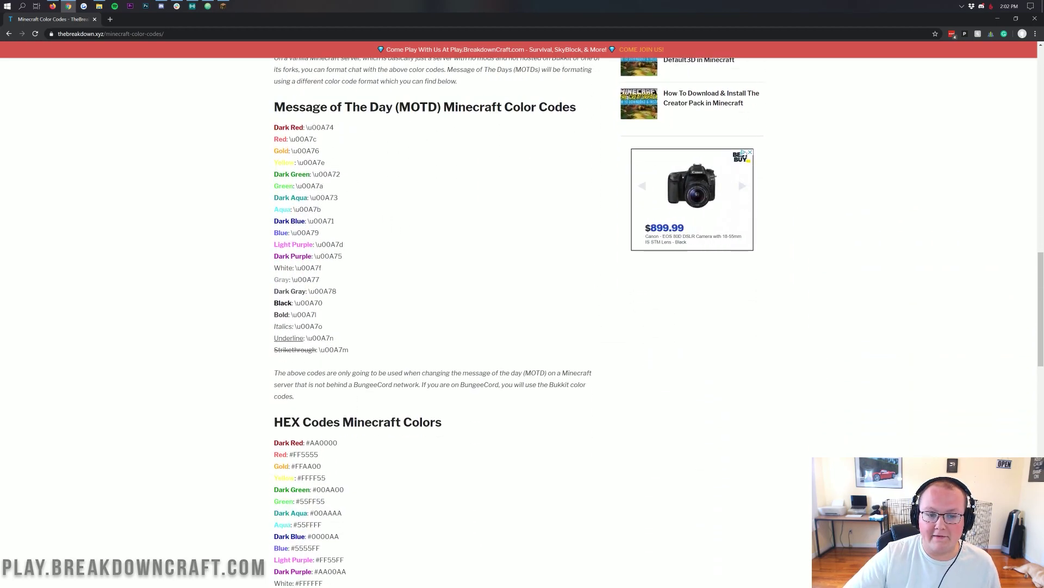
scroll(435, 321, down, 1)
drag(274, 66, 387, 235)
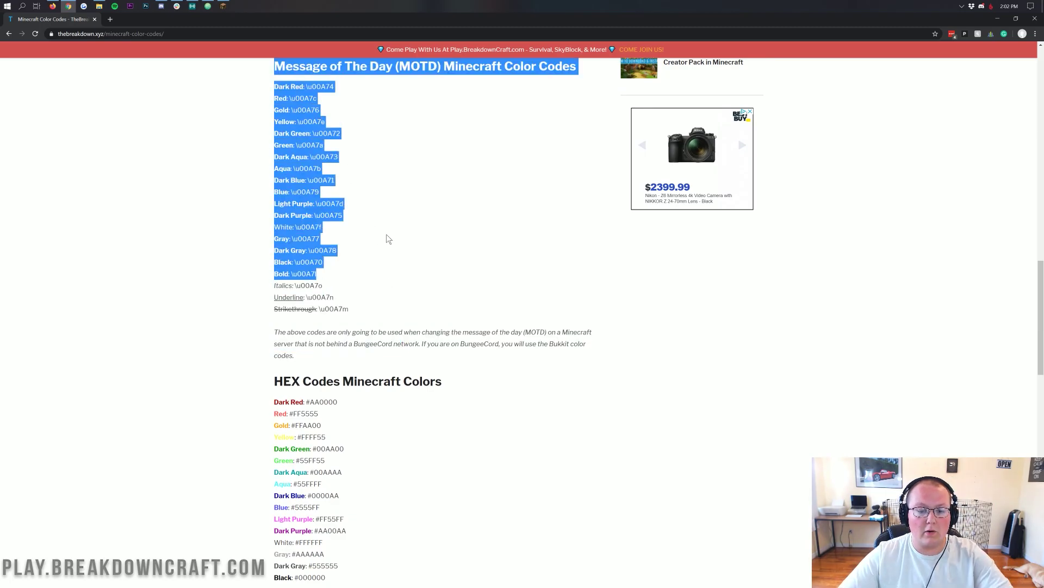
click(386, 235)
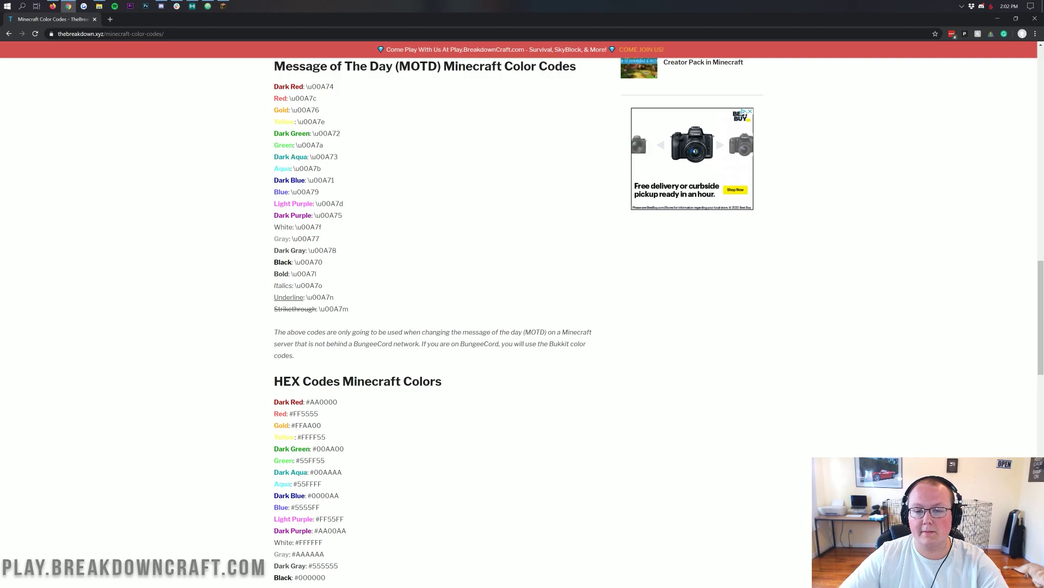
click(996, 19)
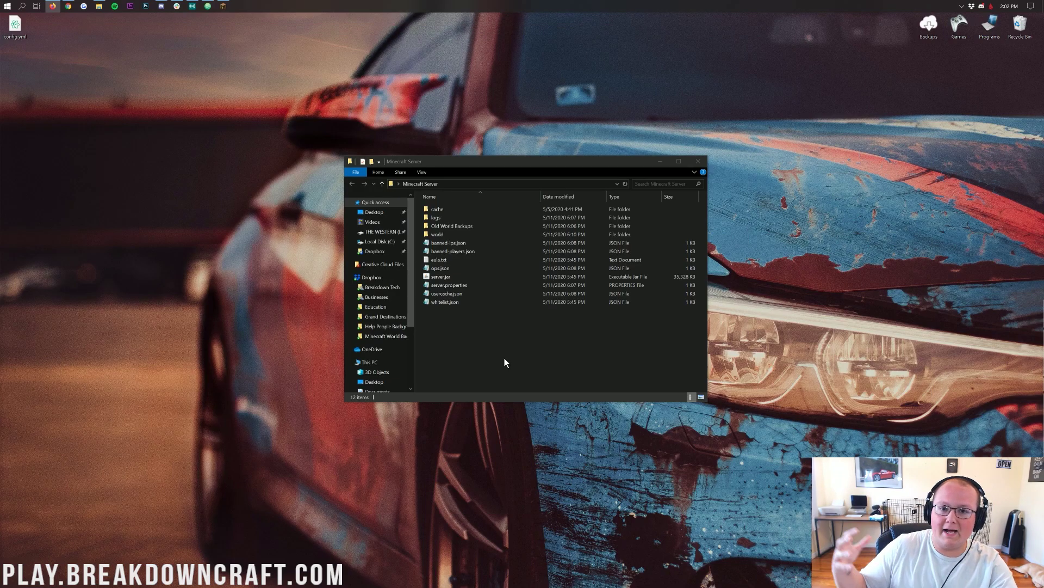
Permanently delete Old World Backups, confirming with Yes, leaving 11 items in Minecraft Server
click(451, 226)
key(Delete)
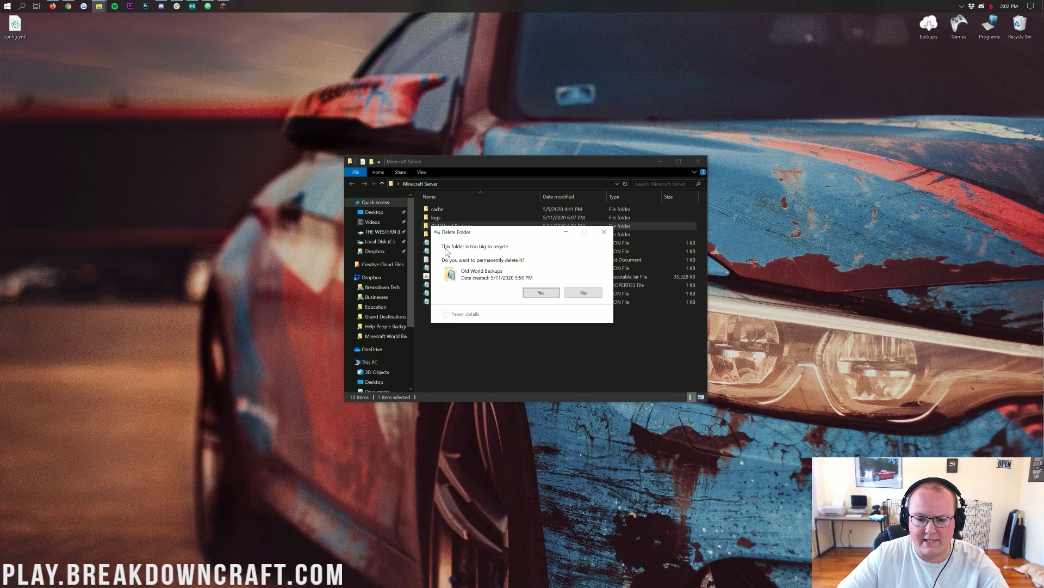
click(539, 293)
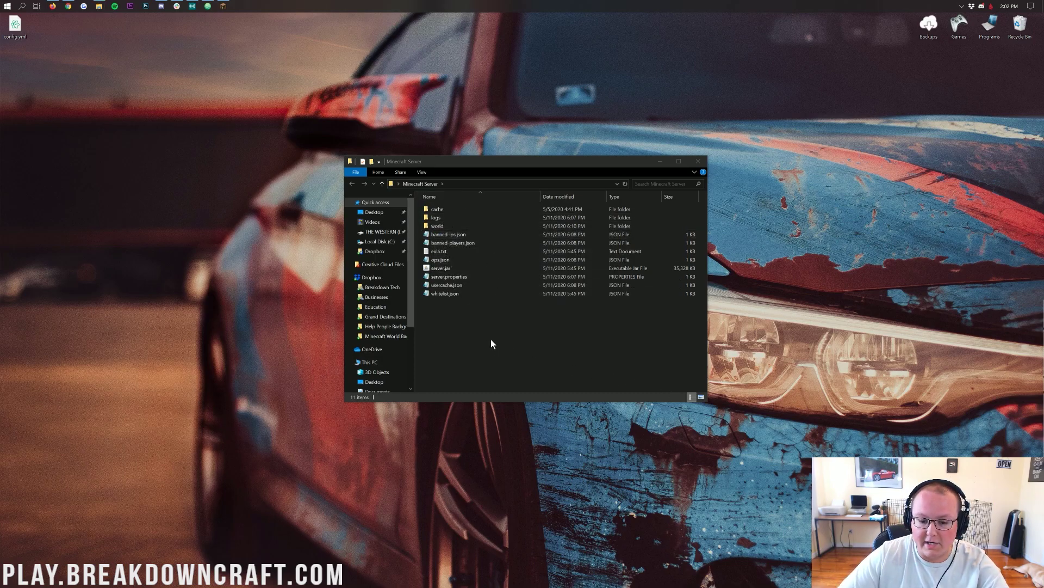
Open server.properties in Notepad and enlarge the window to show the lower lines
click(475, 279)
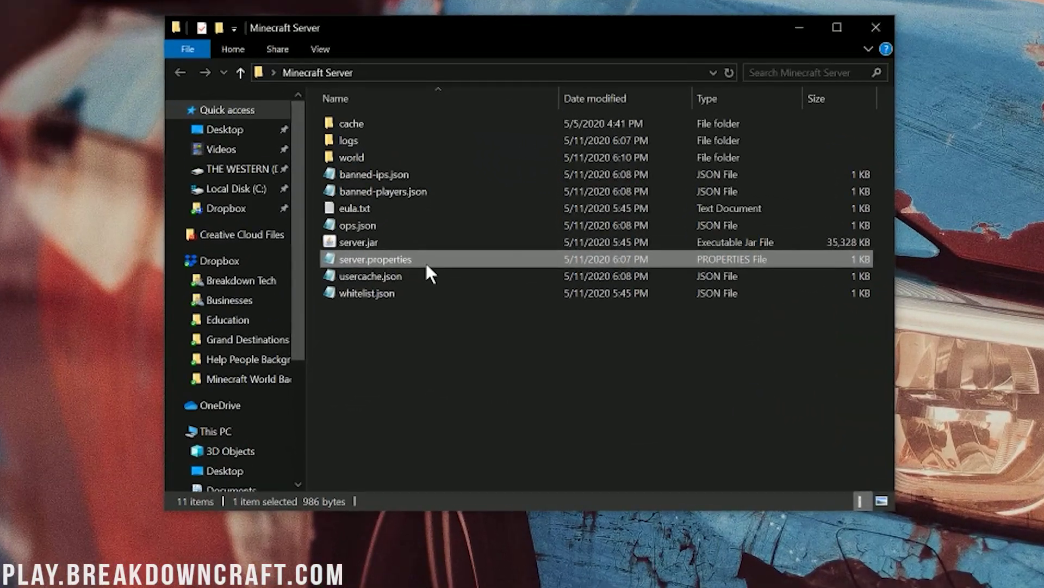
double_click(426, 260)
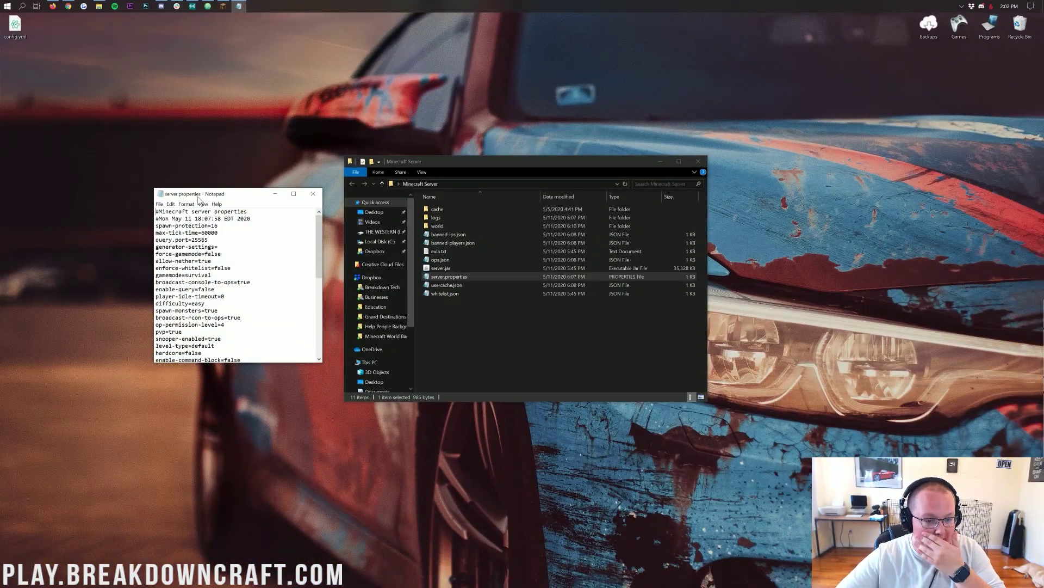
drag(199, 199, 414, 133)
drag(537, 299, 620, 376)
drag(475, 128, 481, 149)
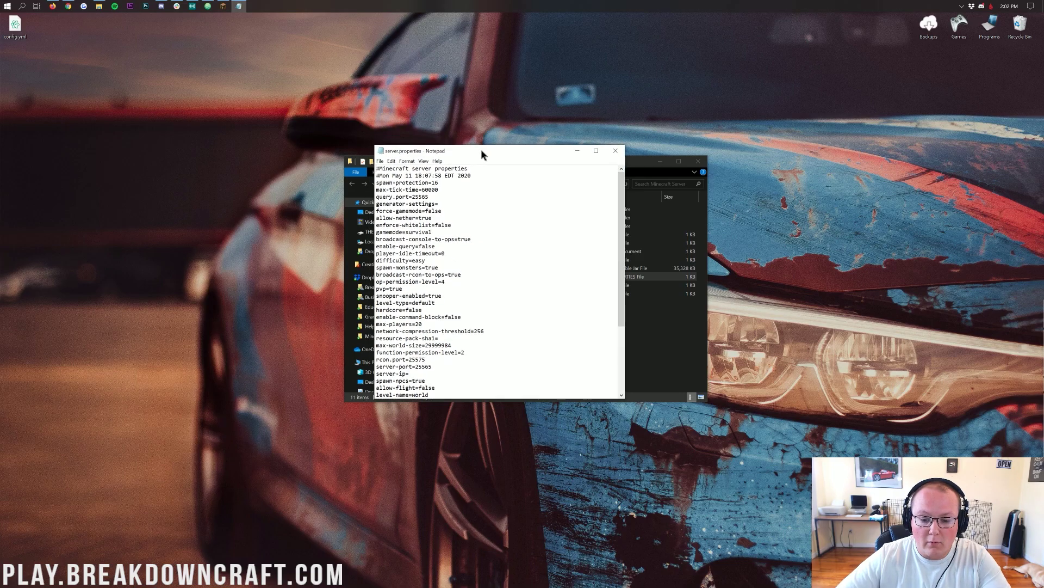
scroll(482, 245, down, 5)
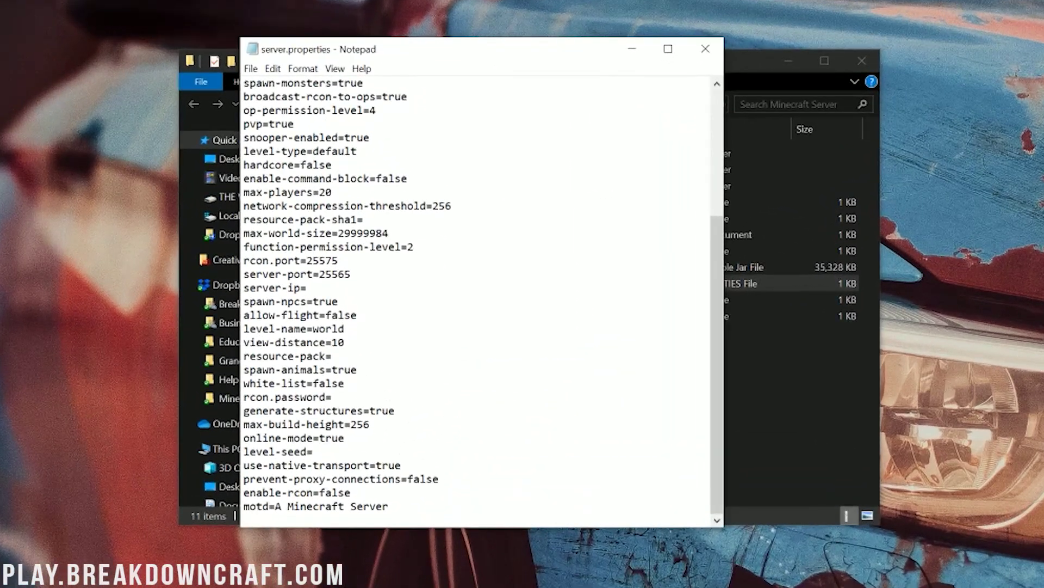
Select the motd entry, then start the server by running server.jar
double_click(354, 420)
key(alt+Tab)
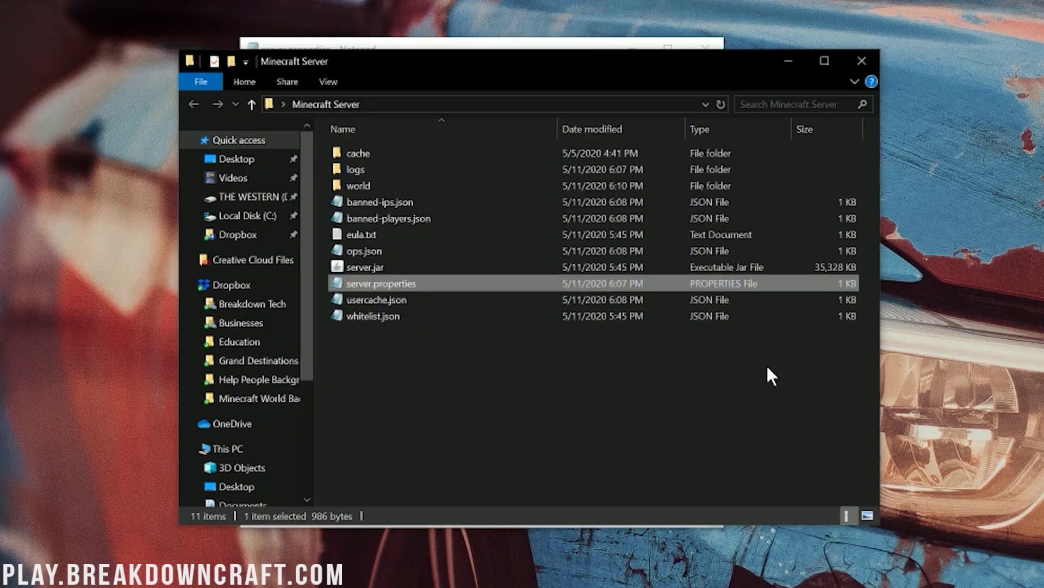
double_click(431, 273)
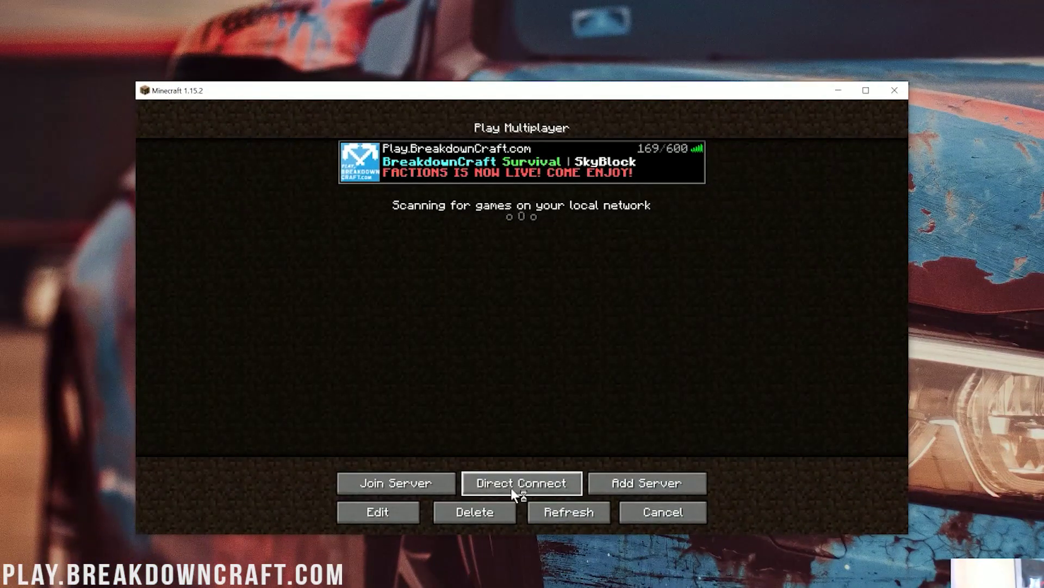
Add a server named 'Tutorial Server' at 192.168.1.1 and select its new list entry
click(607, 504)
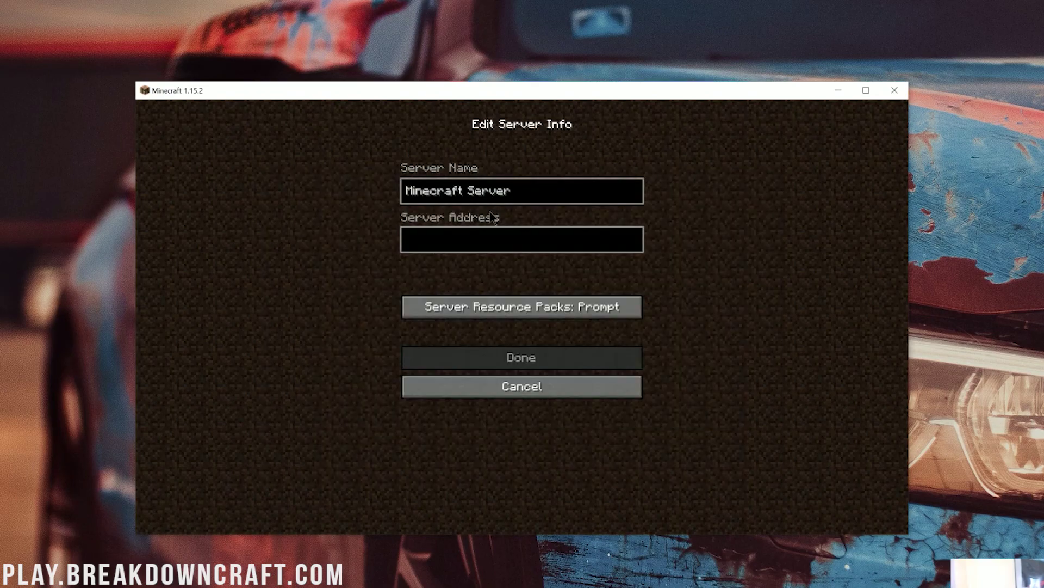
key(ctrl+a)
text(Tutorial)
key(Tab)
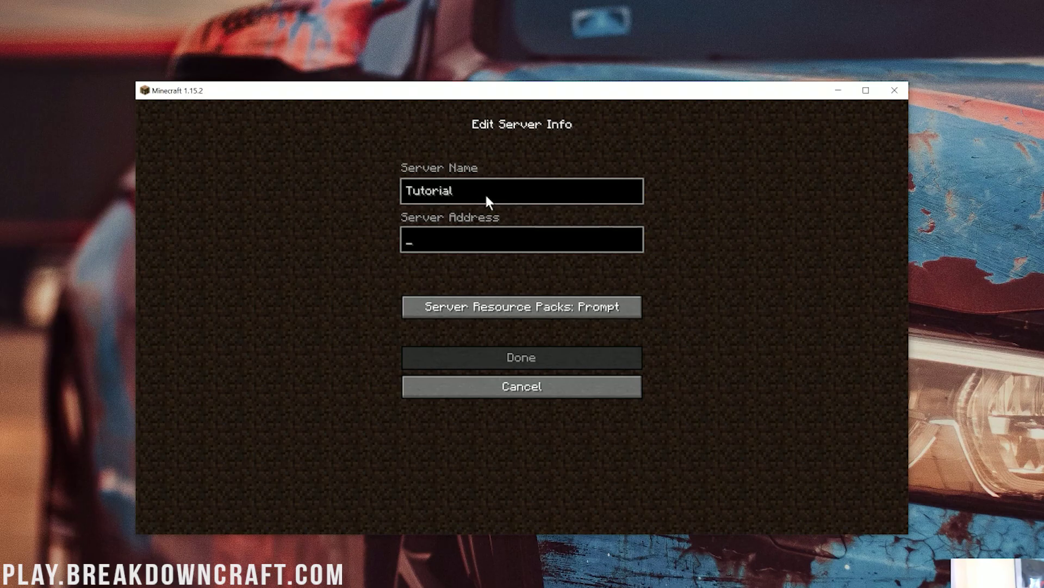
text(192.168.1.1)
click(484, 193)
text(Server)
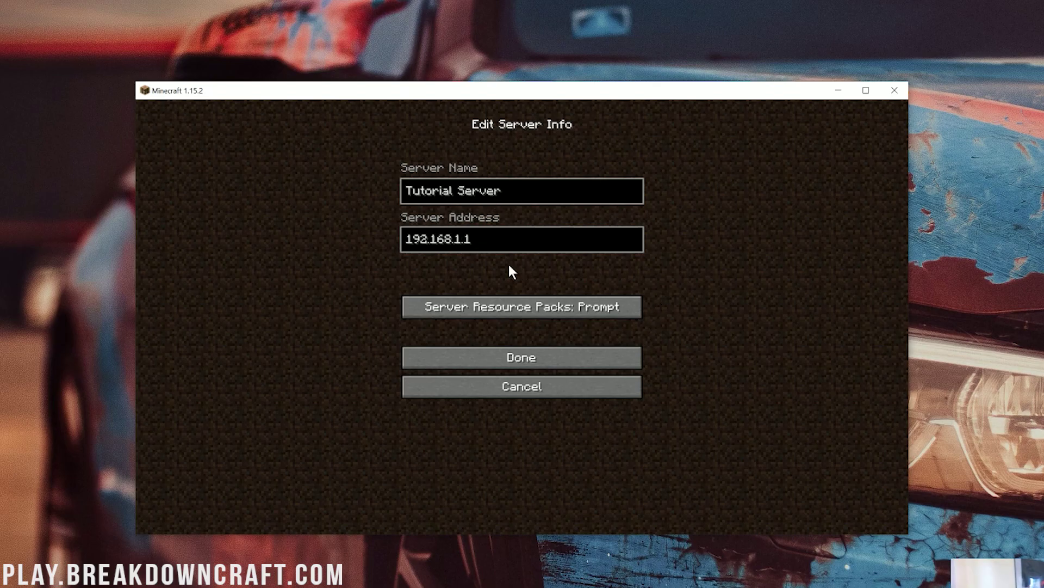
click(463, 358)
click(405, 211)
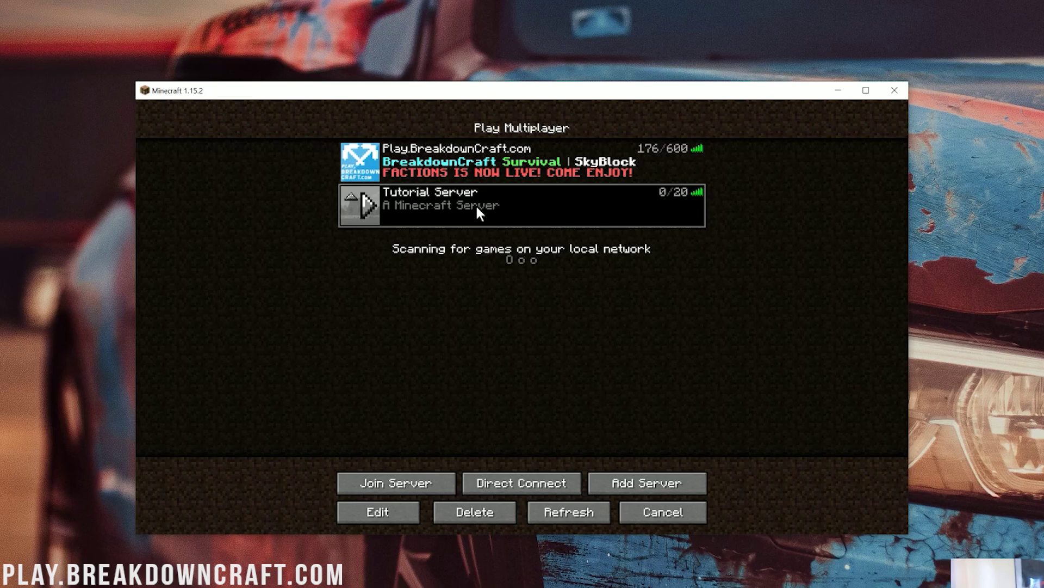
key(alt+Tab)
Select the motd text 'A Minecraft Server' in Notepad, then minimise the Minecraft client
click(319, 462)
drag(420, 462, 333, 462)
key(alt+Tab)
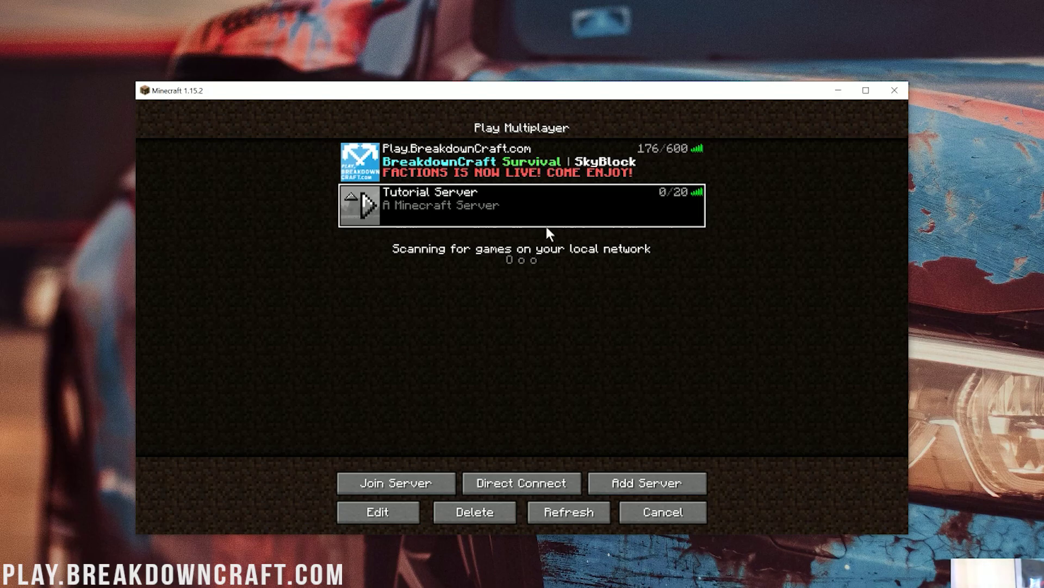
click(838, 91)
Shut down the Minecraft server by entering 'stop' in its console
click(705, 416)
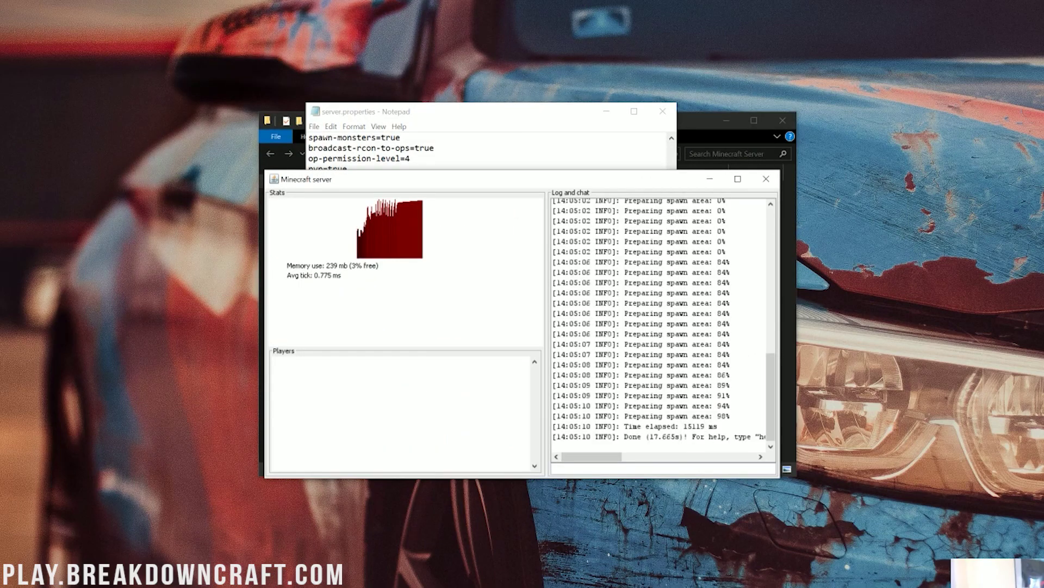
text(stop)
key(Return)
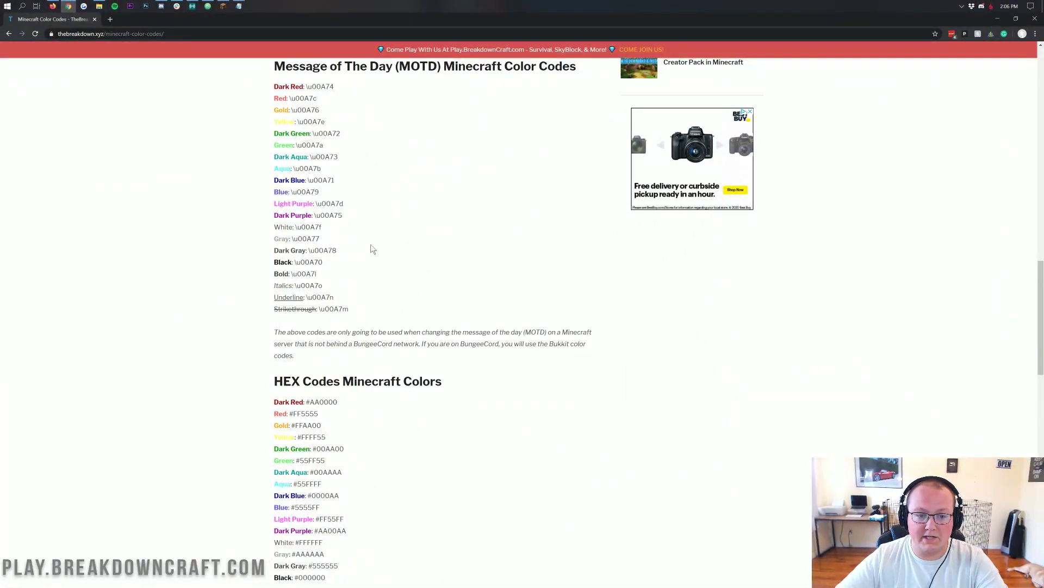
Copy the Green code \u00A7a and paste it right after motd= in server.properties
drag(338, 146, 296, 145)
key(ctrl+c)
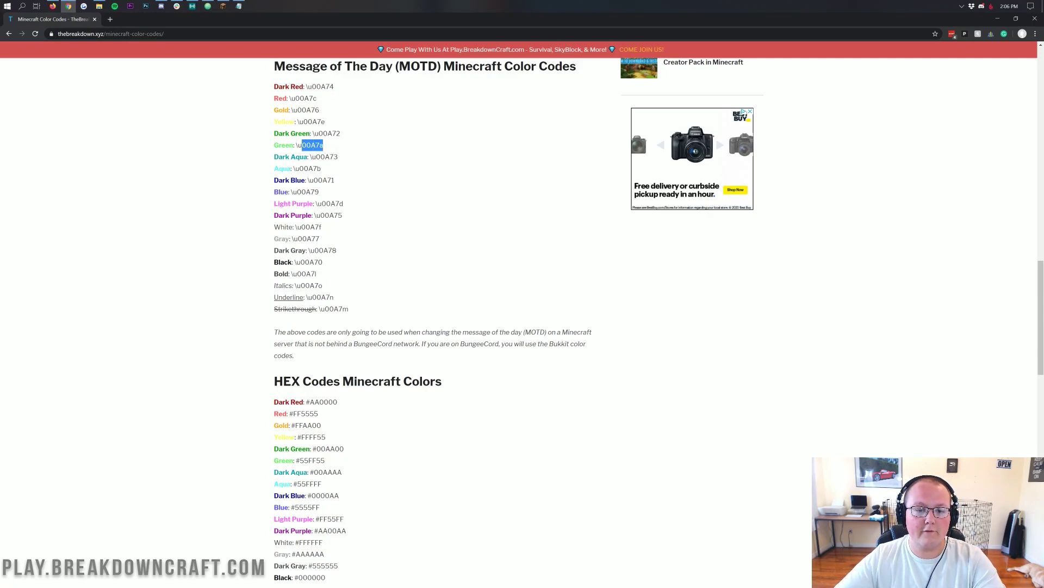
click(239, 6)
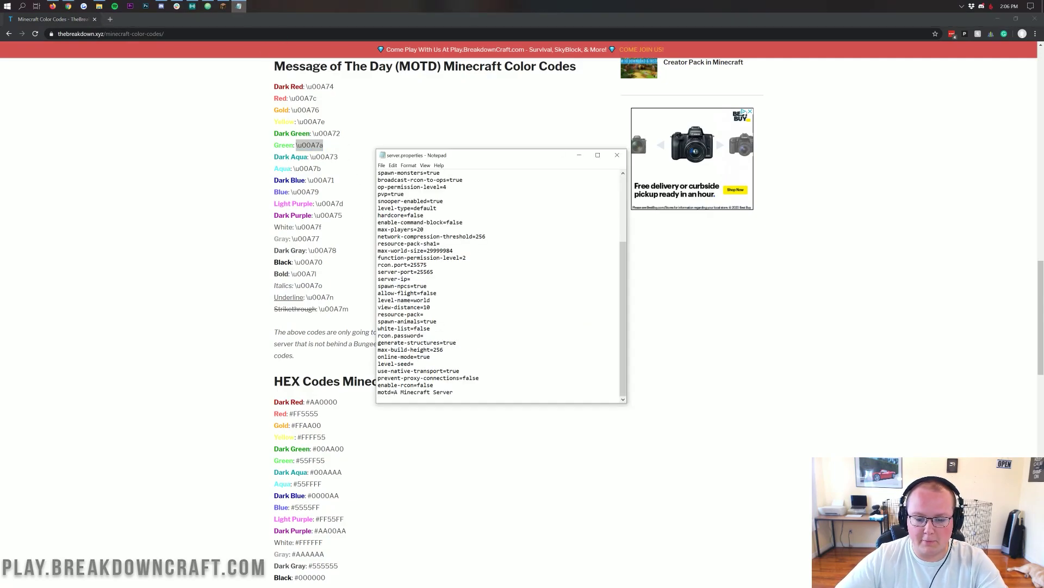
drag(456, 157, 472, 81)
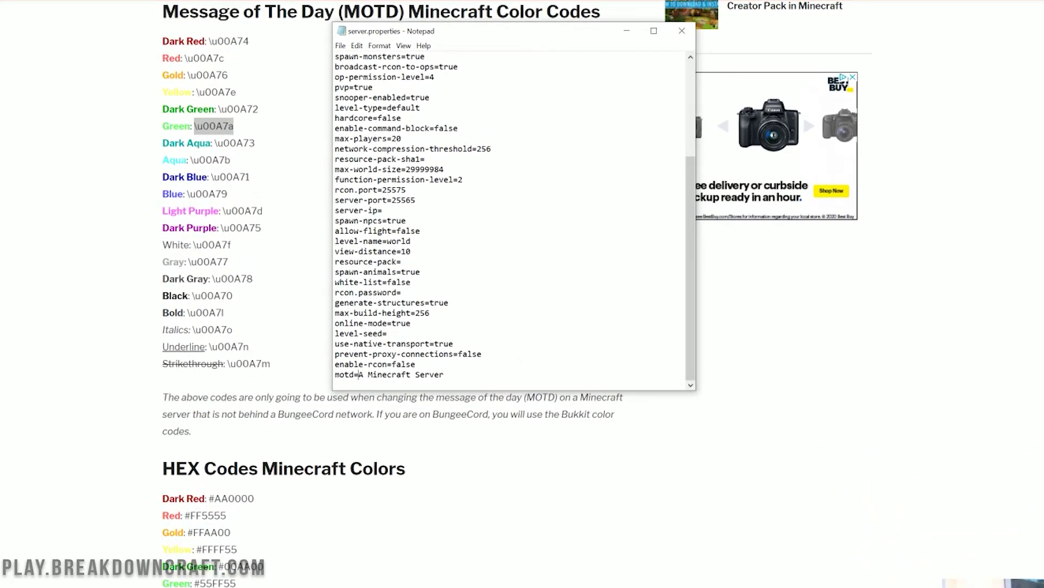
key(ctrl+v)
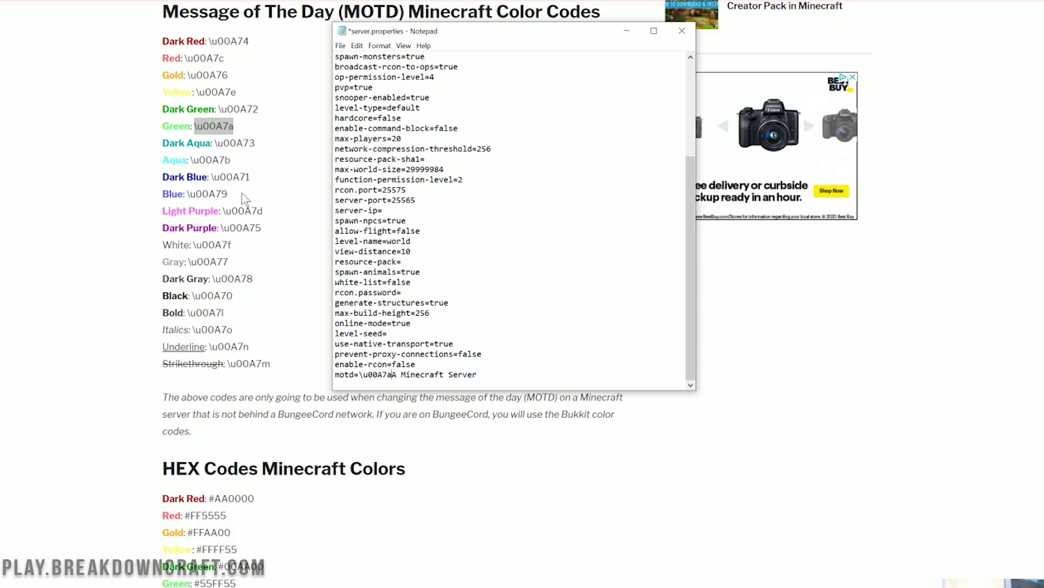
Paste the Italics code \u00A7o right after the green \u00A7a code in the motd line
click(240, 333)
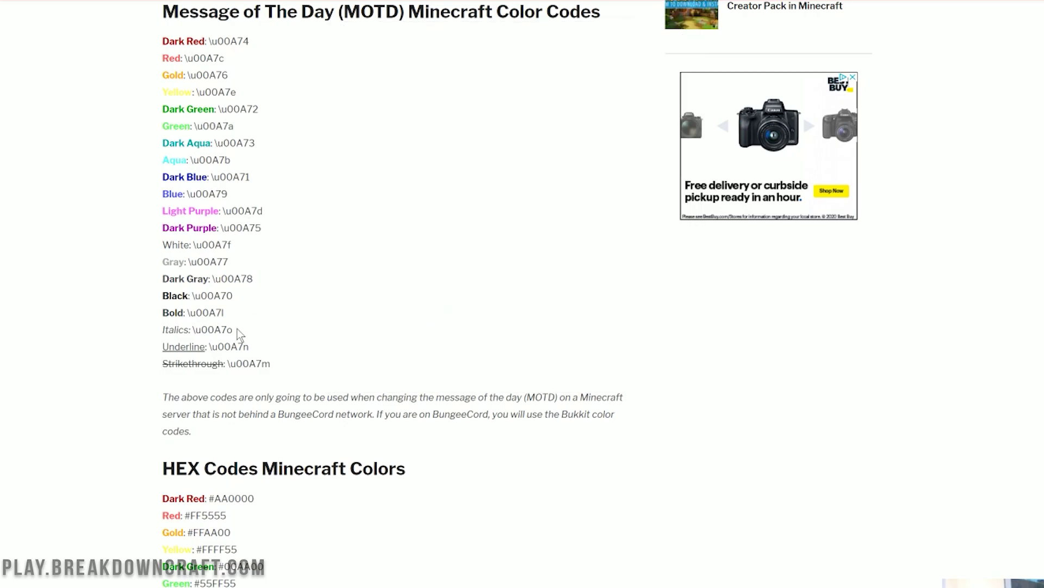
drag(234, 329, 192, 329)
key(ctrl+c)
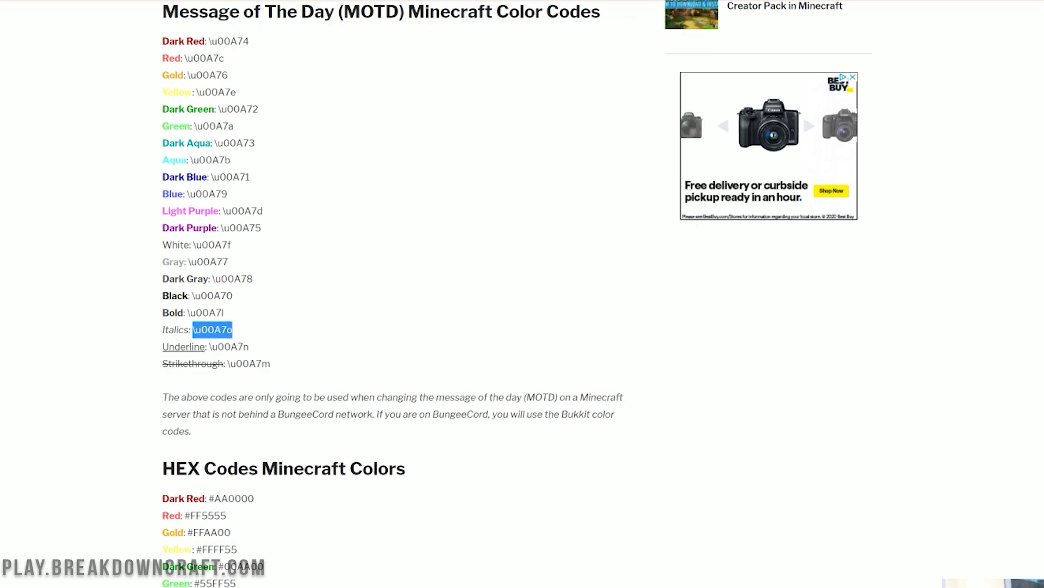
key(alt+Tab)
key(ctrl+v)
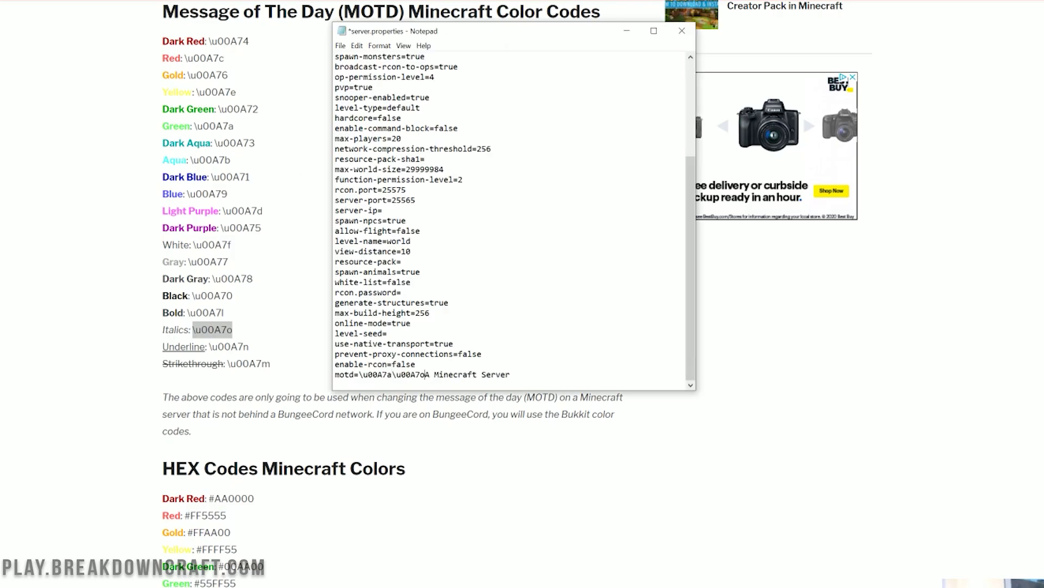
Add a dash after 'A Minecraft Server' in the motd, with the White code \u00A7f before it
key(Left)
key(Left)
key(Left)
key(Left)
key(Left)
key(Left)
key(Left)
key(Left)
key(Left)
key(Left)
key(Left)
key(Right)
key(Right)
key(Right)
text(-)
click(238, 242)
drag(231, 245, 191, 245)
key(ctrl+c)
key(alt+Tab)
key(ctrl+v)
click(251, 358)
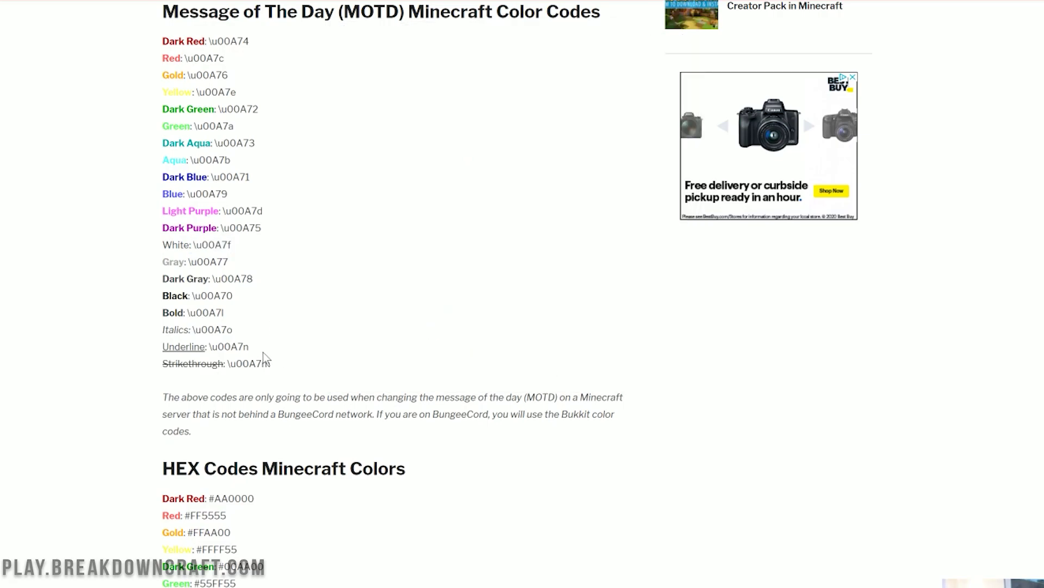
drag(235, 314, 188, 313)
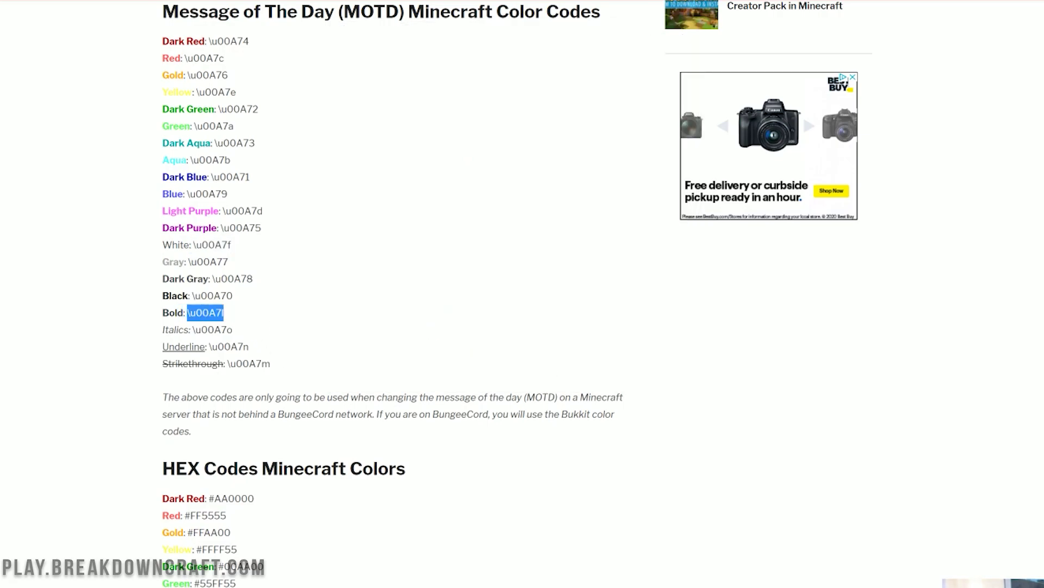